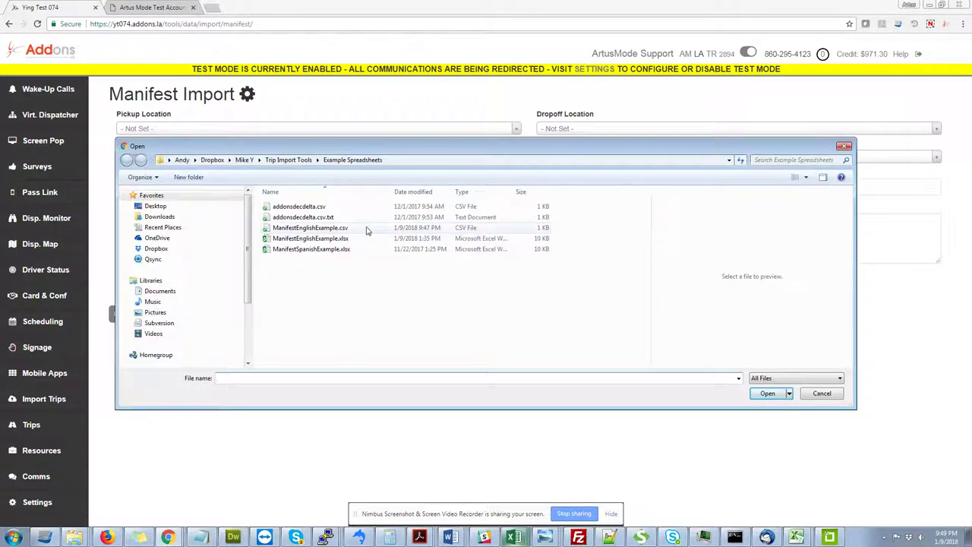
- Choose ManifestEnglishExample.csv from the Example Spreadsheets folder as the manifest spreadsheet
{"action": "left_click", "coordinate": [366, 227]}
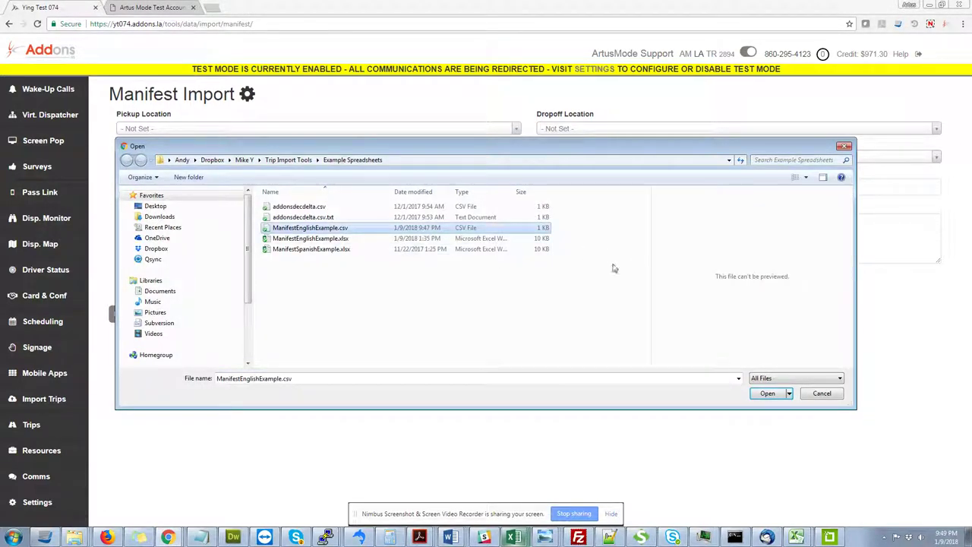
{"action": "left_click", "coordinate": [767, 394]}
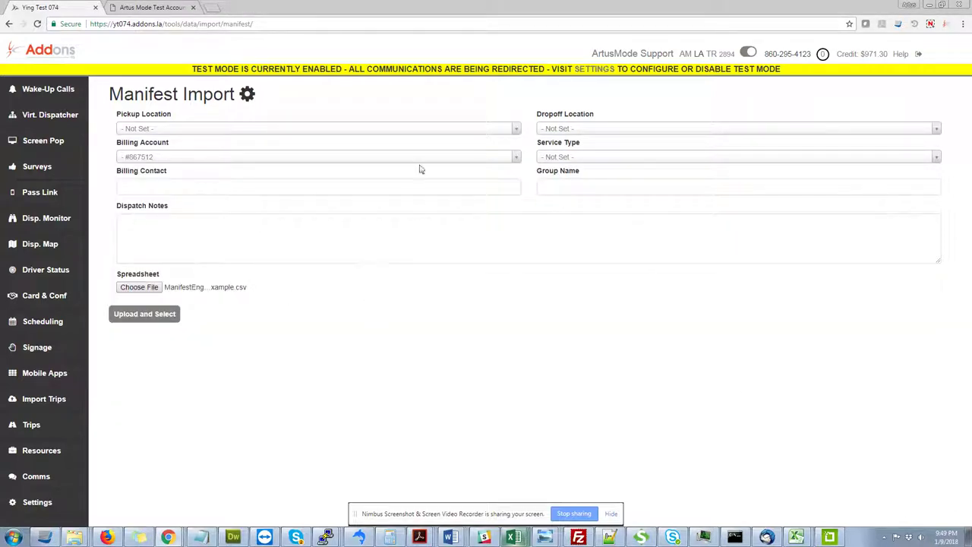
- Set the pickup location to Indianapolis International Airport and the dropoff location to Conrad Hotel - Downtown
{"action": "left_click", "coordinate": [462, 132]}
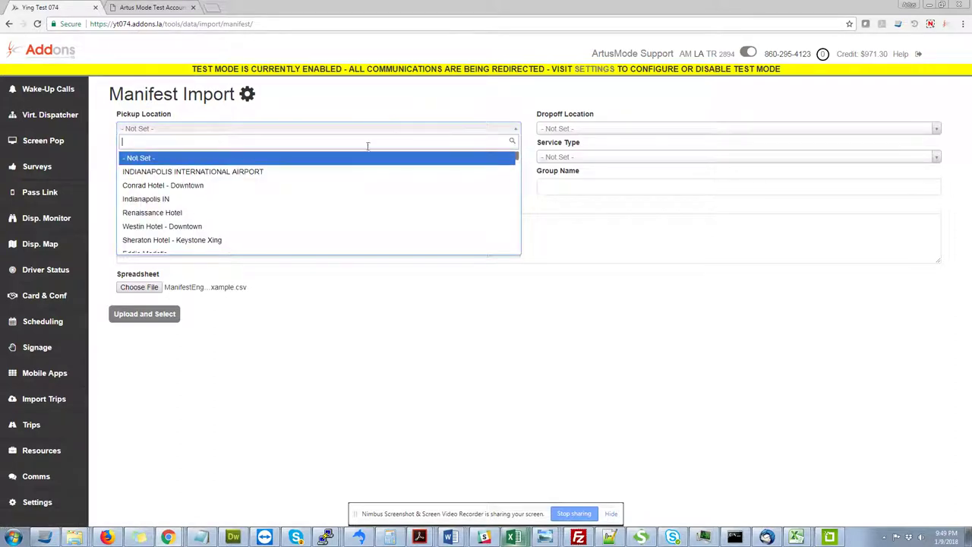
{"action": "left_click", "coordinate": [256, 175]}
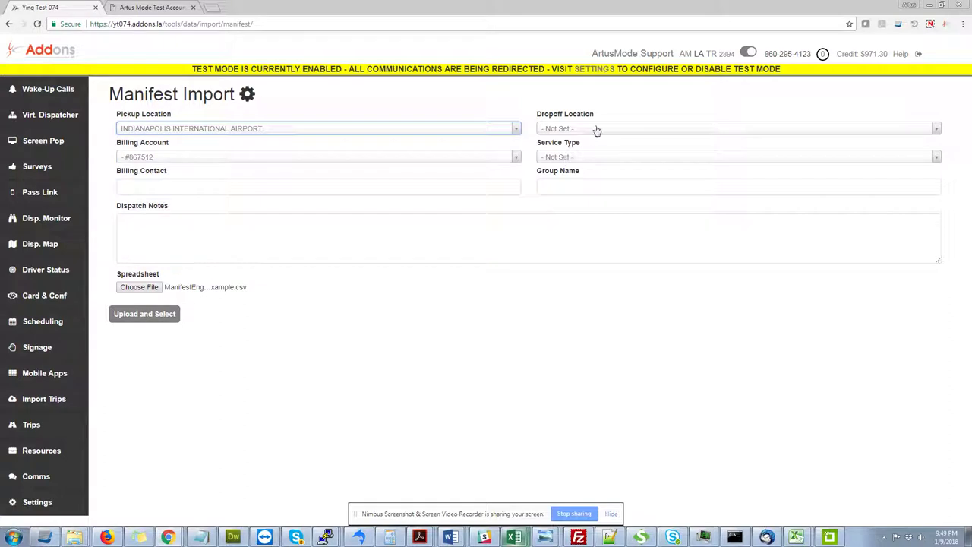
{"action": "left_click", "coordinate": [597, 130]}
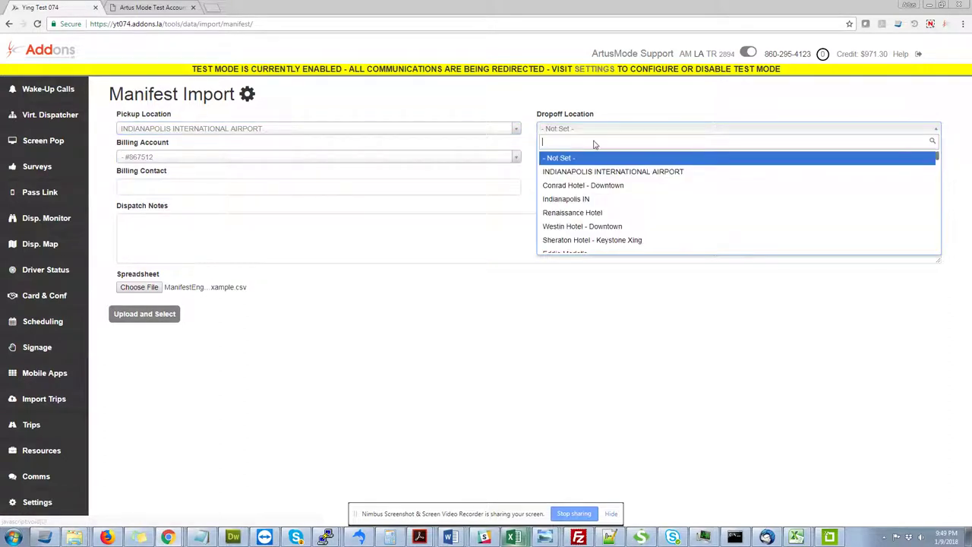
{"action": "left_click", "coordinate": [587, 186]}
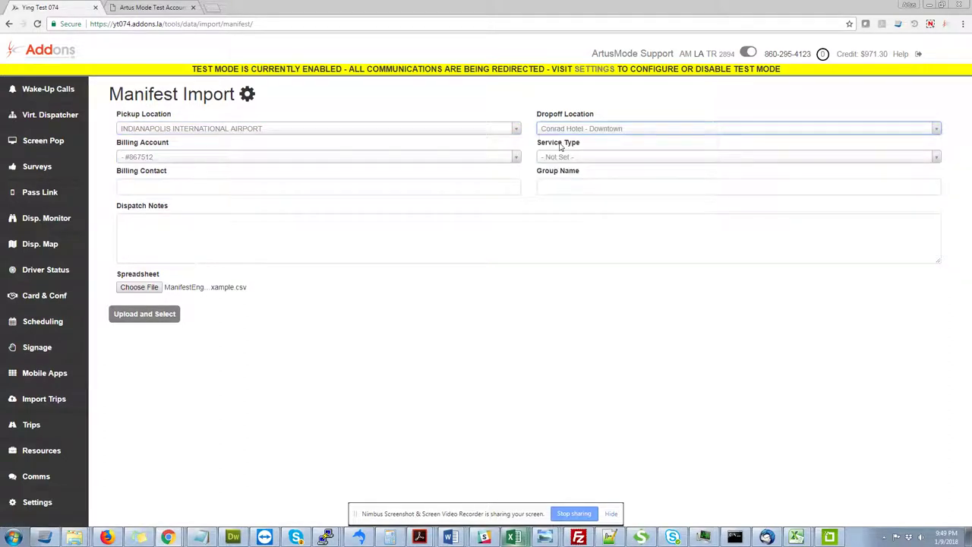
- Set the service type to From Airport and choose a different billing account for the manifest
{"action": "left_click", "coordinate": [576, 157]}
{"action": "scroll", "coordinate": [579, 243], "scroll_direction": "down", "scroll_amount": 1}
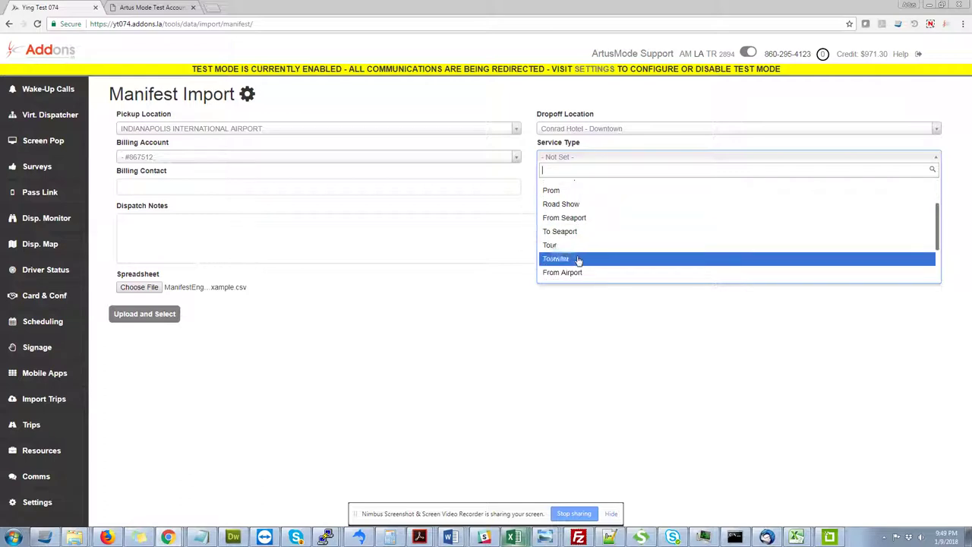
{"action": "left_click", "coordinate": [569, 273]}
{"action": "left_click", "coordinate": [261, 159]}
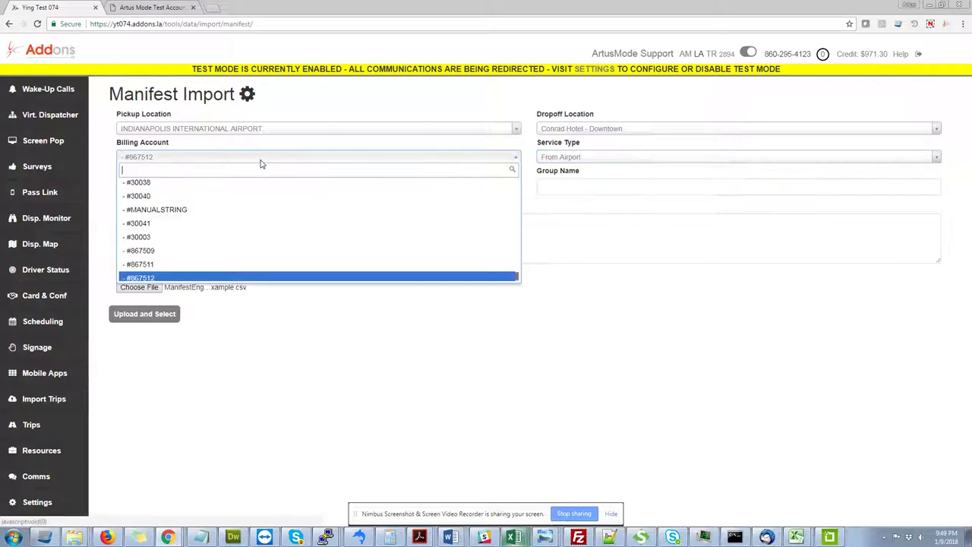
{"action": "left_click", "coordinate": [207, 241]}
- Enter the billing contact's name and the group name abc123, and upload the manifest spreadsheet for selection
{"action": "left_click", "coordinate": [202, 191]}
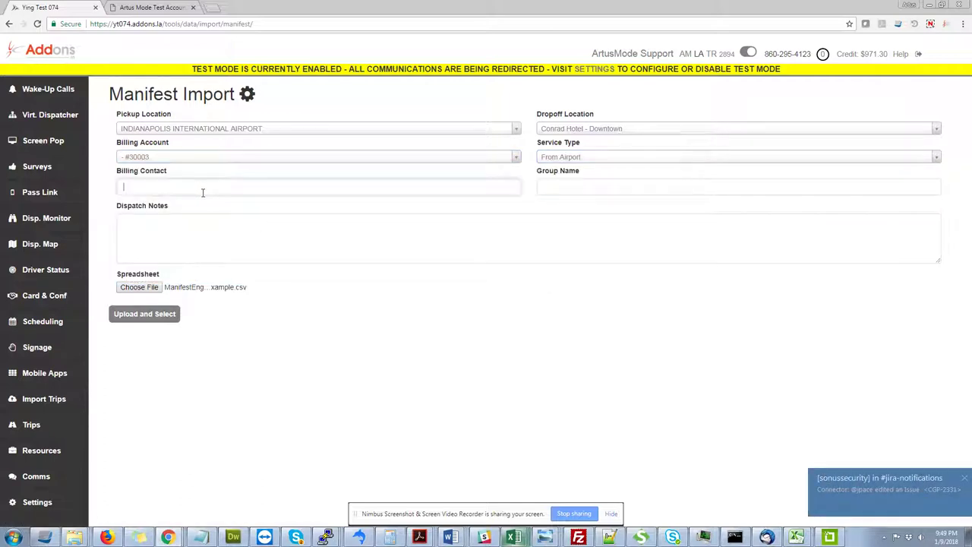
{"action": "type", "text": "biLL sMITH"}
{"action": "key", "text": "Tab"}
{"action": "type", "text": "abc"}
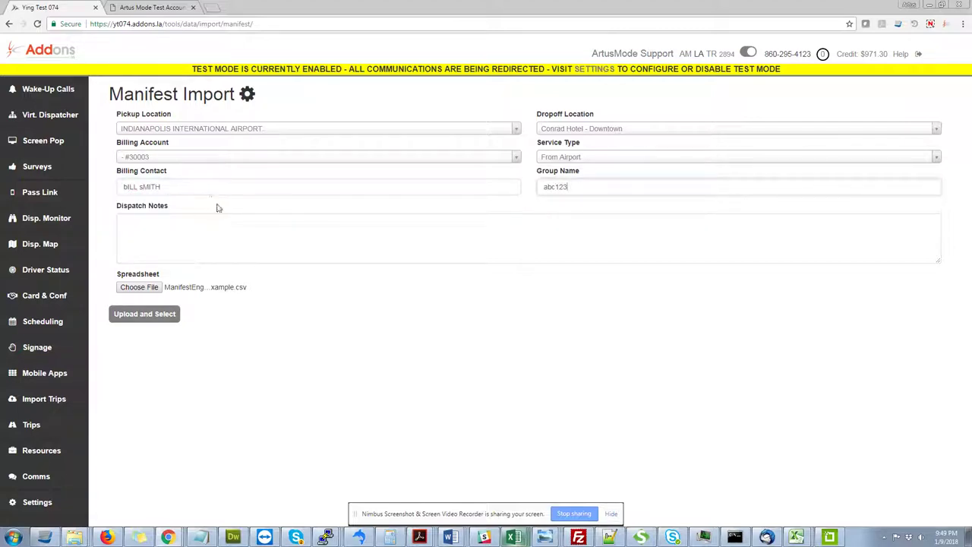
{"action": "left_click", "coordinate": [148, 315]}
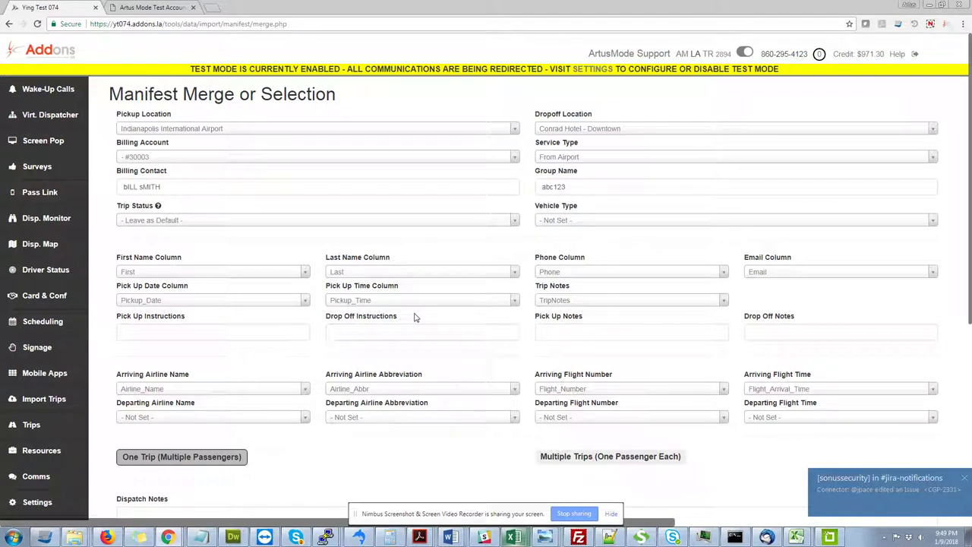
- Set the vehicle type for the imported manifest to SUV
{"action": "left_click", "coordinate": [574, 222]}
{"action": "left_click", "coordinate": [563, 322]}
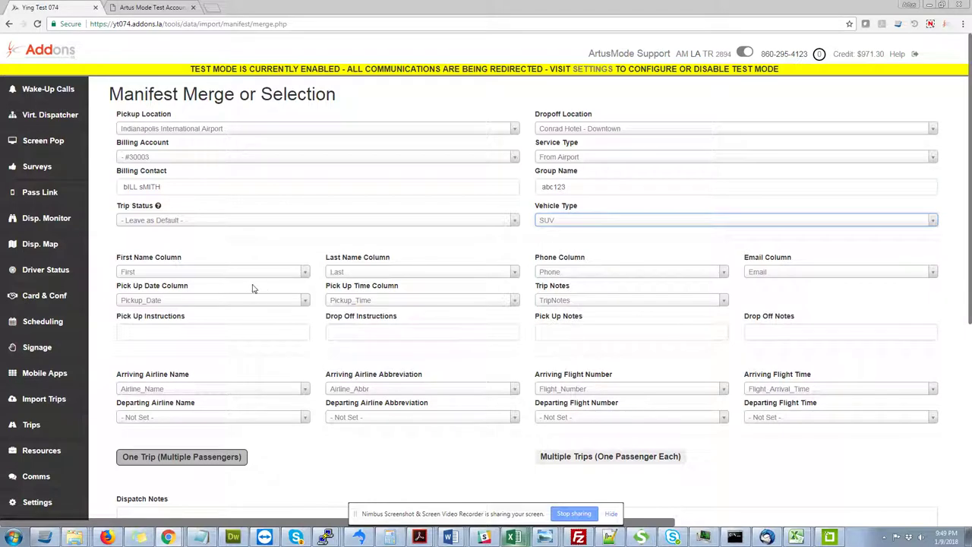
- Review the first name column options, the other column mappings and the imported passenger rows
{"action": "left_click", "coordinate": [191, 274]}
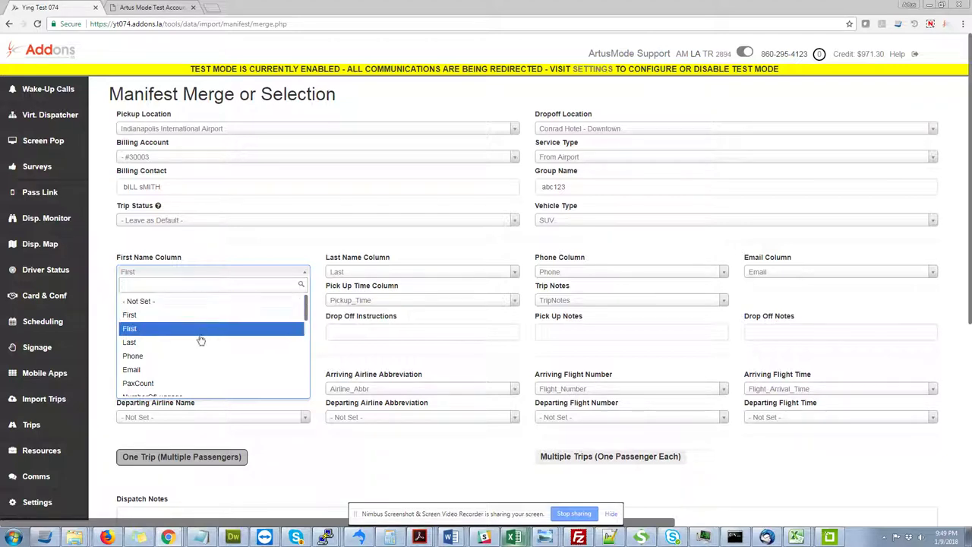
{"action": "left_click", "coordinate": [227, 256]}
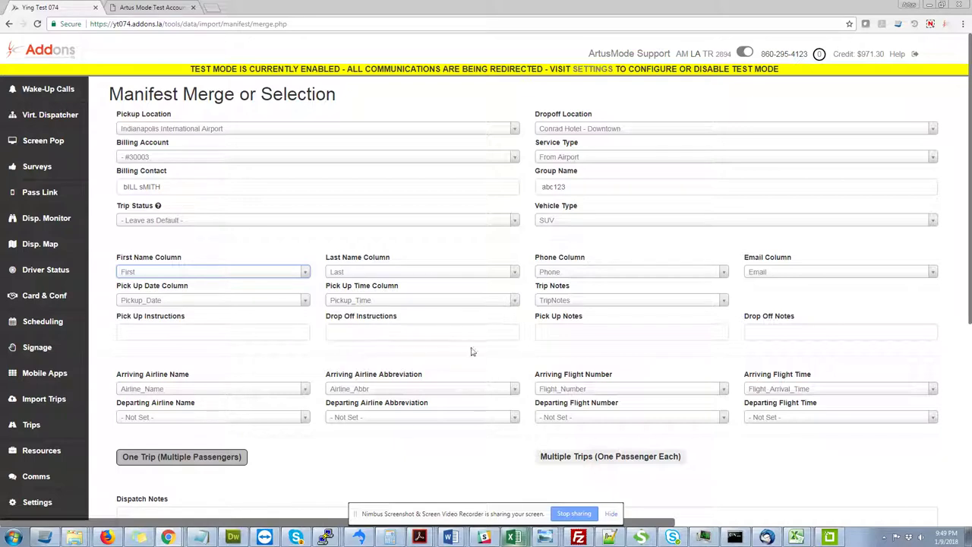
{"action": "scroll", "coordinate": [445, 374], "scroll_direction": "down", "scroll_amount": 1}
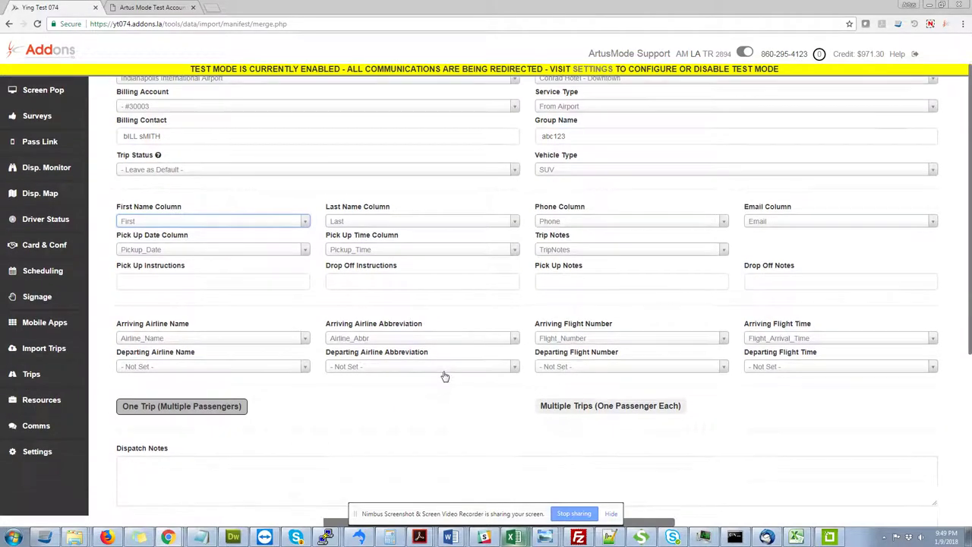
{"action": "left_click", "coordinate": [369, 282]}
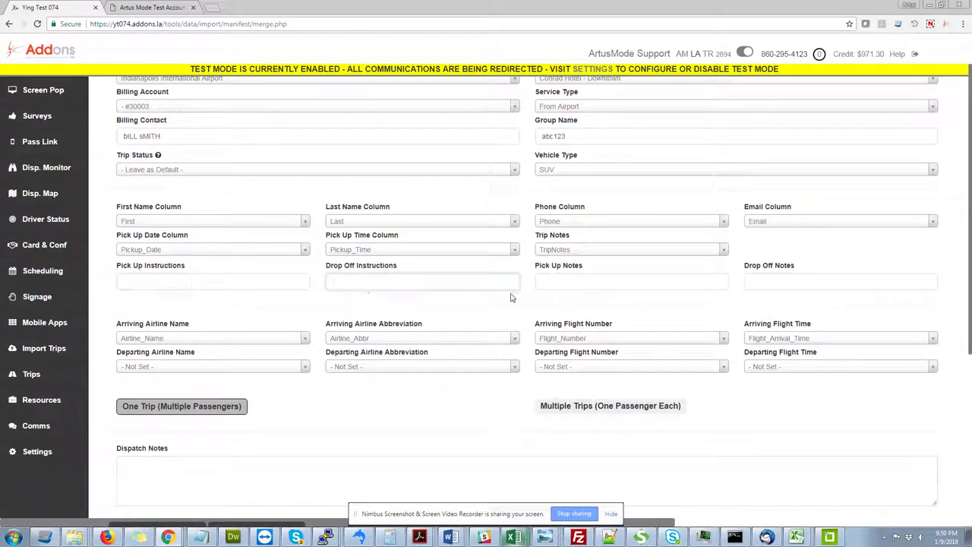
{"action": "scroll", "coordinate": [476, 305], "scroll_direction": "down", "scroll_amount": 1}
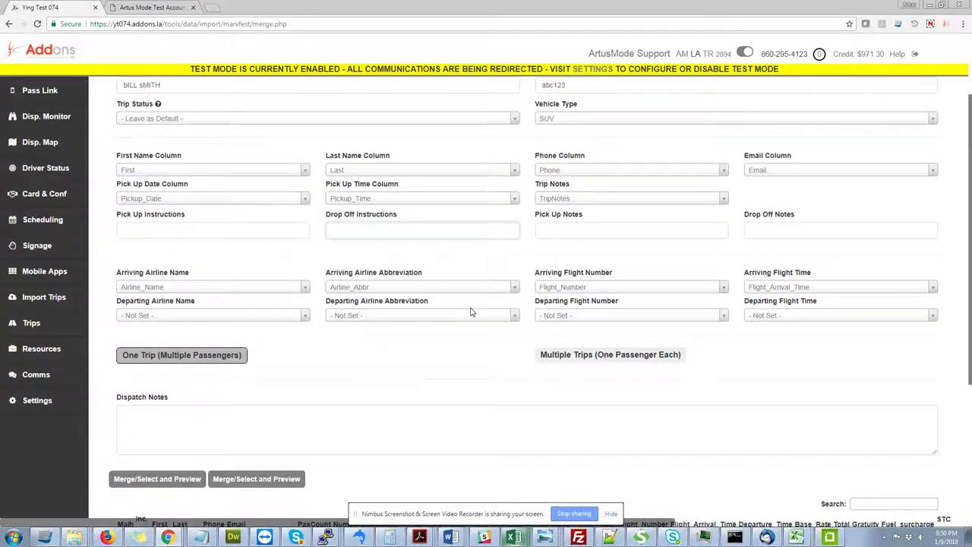
{"action": "scroll", "coordinate": [471, 312], "scroll_direction": "down", "scroll_amount": 4}
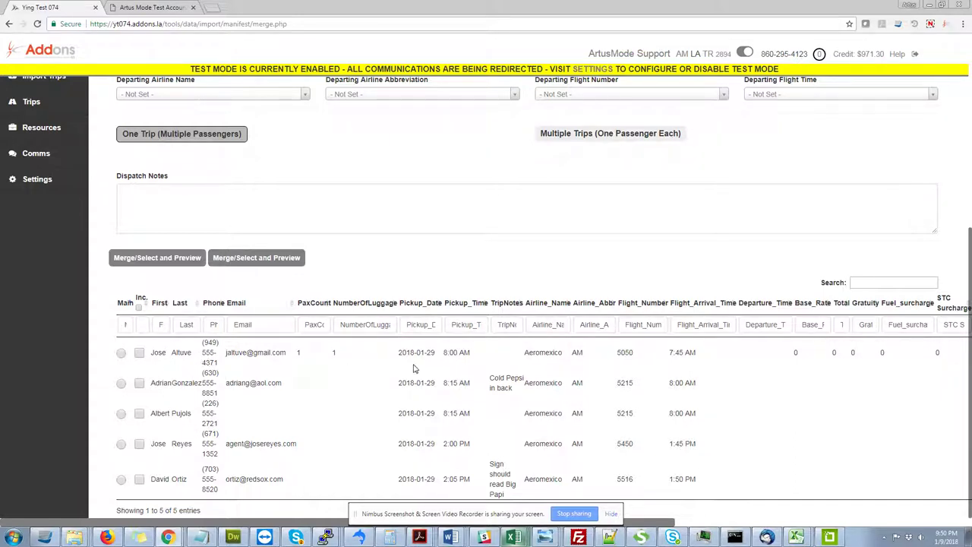
{"action": "scroll", "coordinate": [392, 351], "scroll_direction": "up", "scroll_amount": 2}
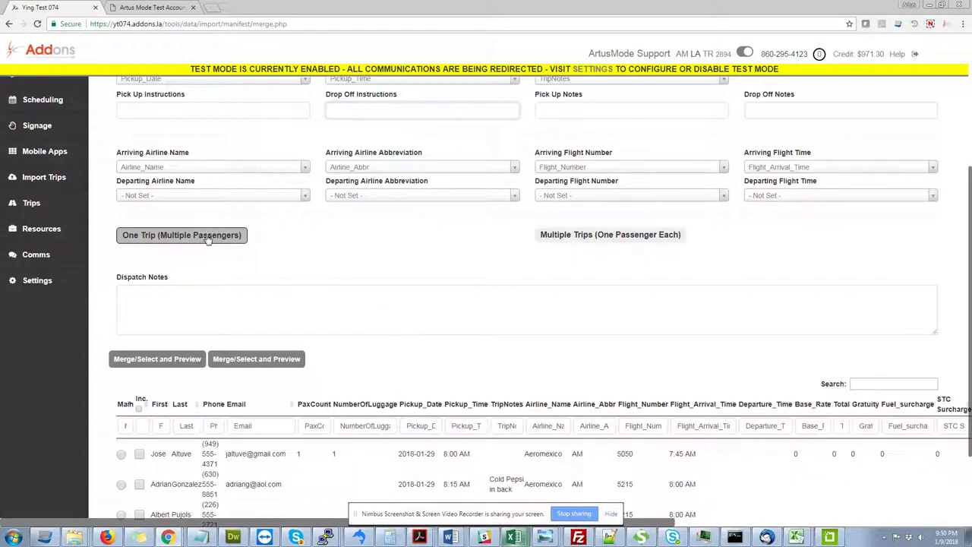
- Switch the import mode to Multiple Trips (One Passenger Each) and back to One Trip (Multiple Passengers)
{"action": "left_click", "coordinate": [573, 236]}
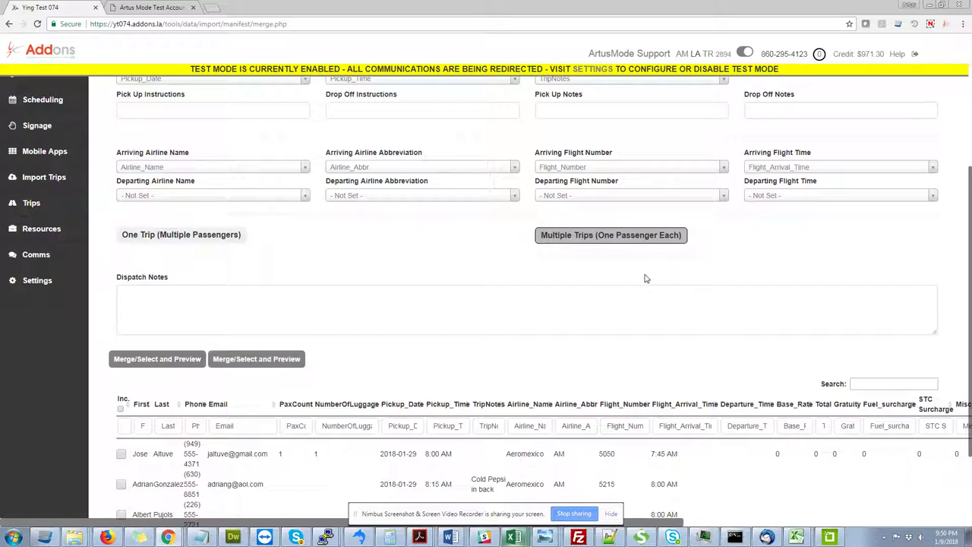
{"action": "left_click", "coordinate": [206, 238]}
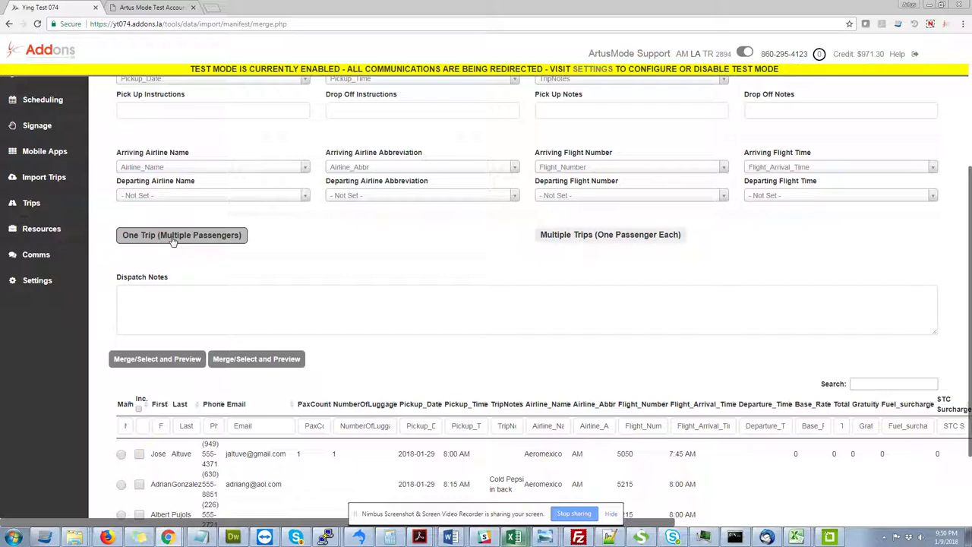
- Include the first three passengers in the single trip with the first one as main passenger, and open the merged trip preview
{"action": "scroll", "coordinate": [306, 267], "scroll_direction": "down", "scroll_amount": 1}
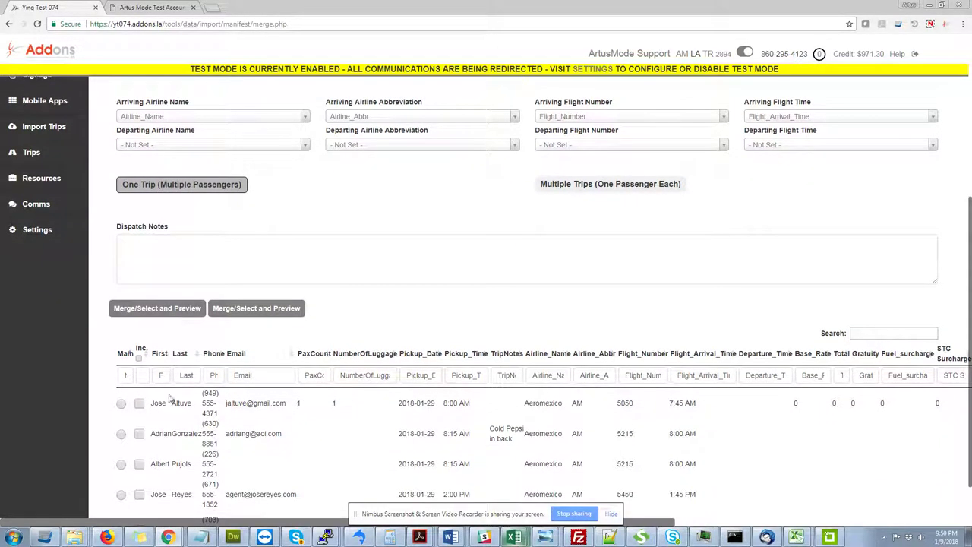
{"action": "left_click", "coordinate": [139, 402]}
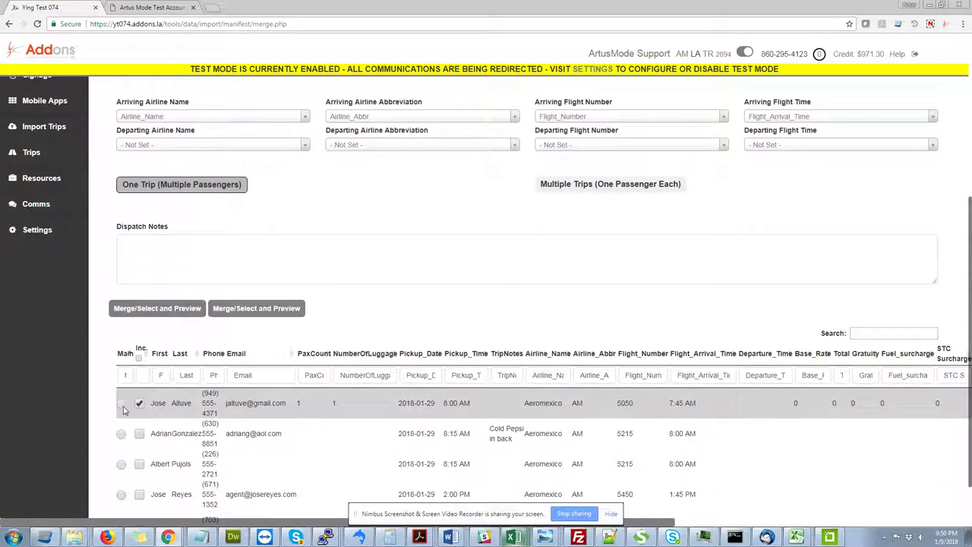
{"action": "left_click", "coordinate": [121, 404]}
{"action": "left_click", "coordinate": [140, 435]}
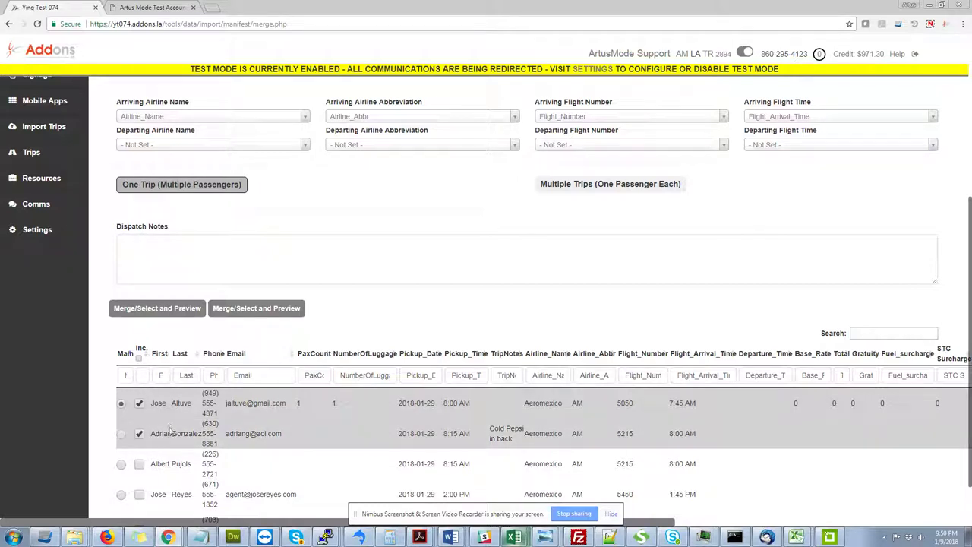
{"action": "left_click", "coordinate": [139, 464]}
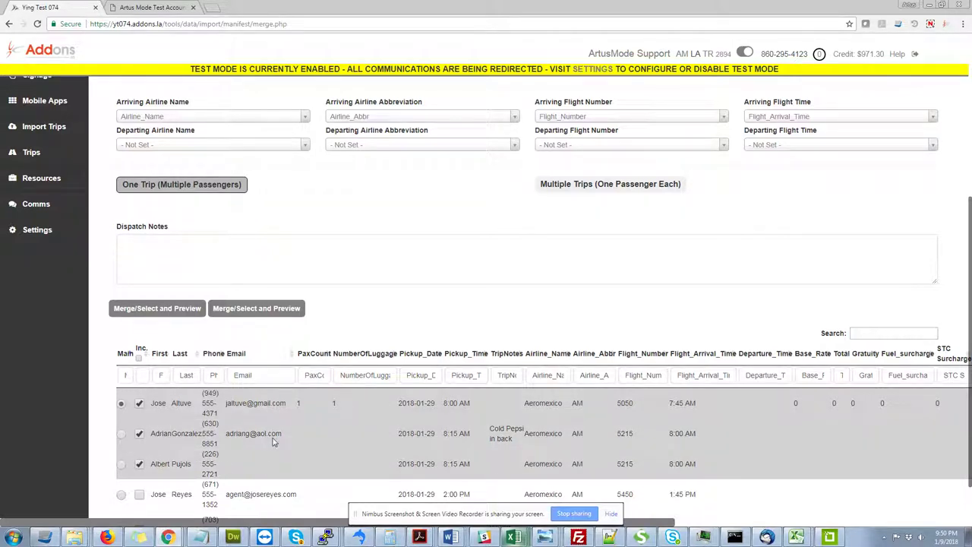
{"action": "left_click", "coordinate": [268, 313]}
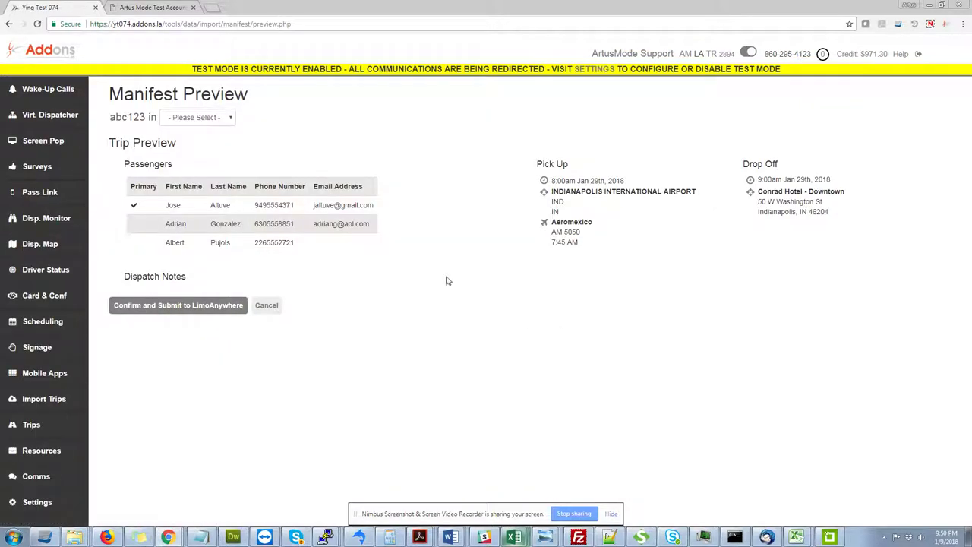
- Set the previewed trip's vehicle to SUV, and confirm and submit the trip to LimoAnywhere
{"action": "left_click_drag", "start_coordinate": [168, 205], "coordinate": [228, 239]}
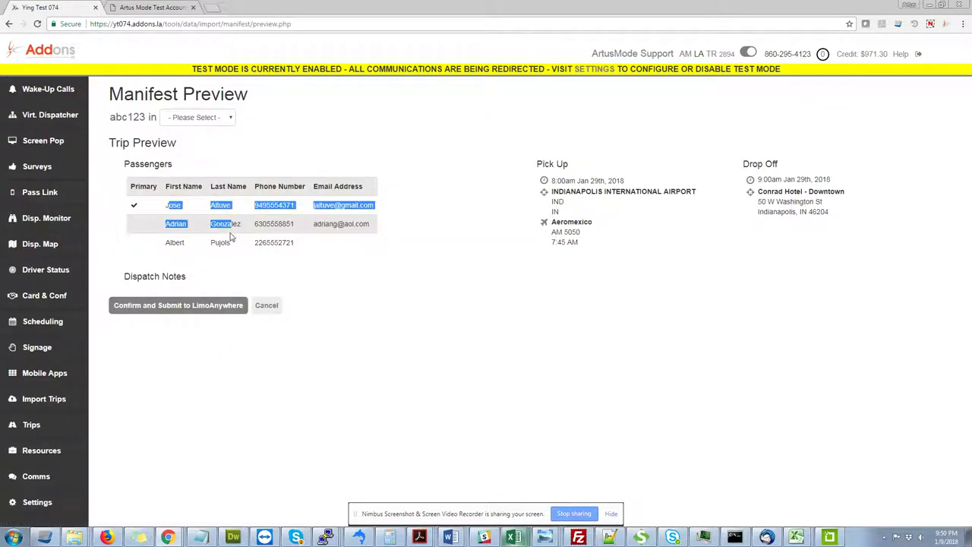
{"action": "left_click", "coordinate": [467, 196]}
{"action": "left_click", "coordinate": [232, 124]}
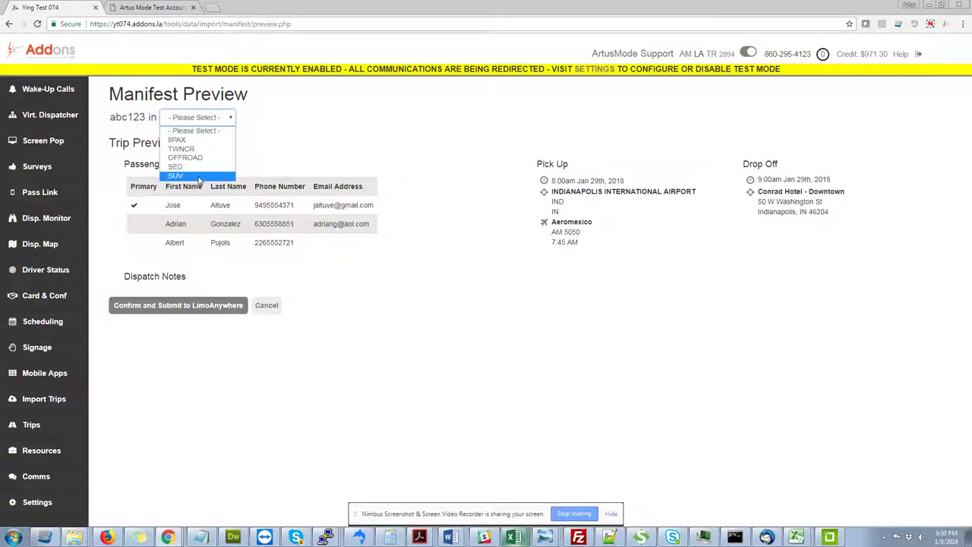
{"action": "left_click", "coordinate": [199, 176]}
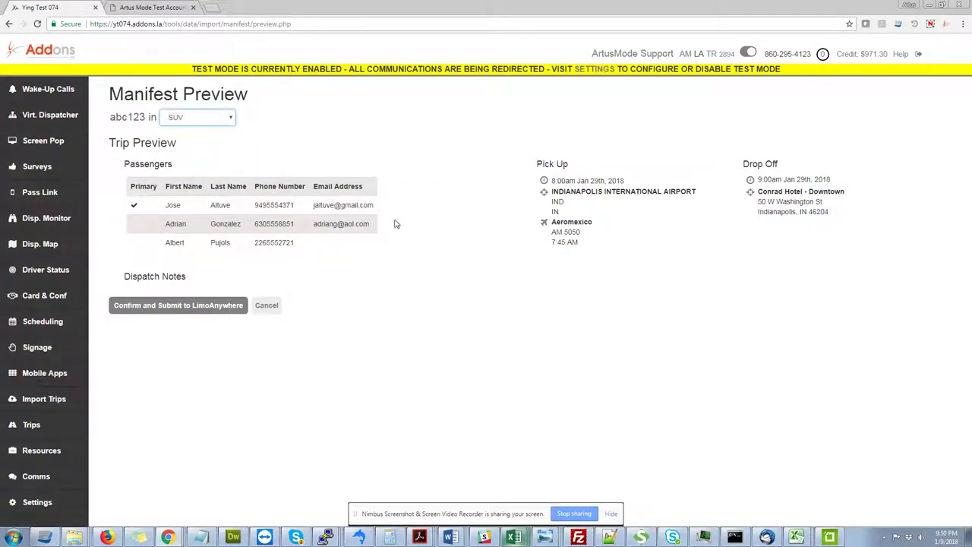
{"action": "left_click_drag", "start_coordinate": [641, 184], "coordinate": [551, 181]}
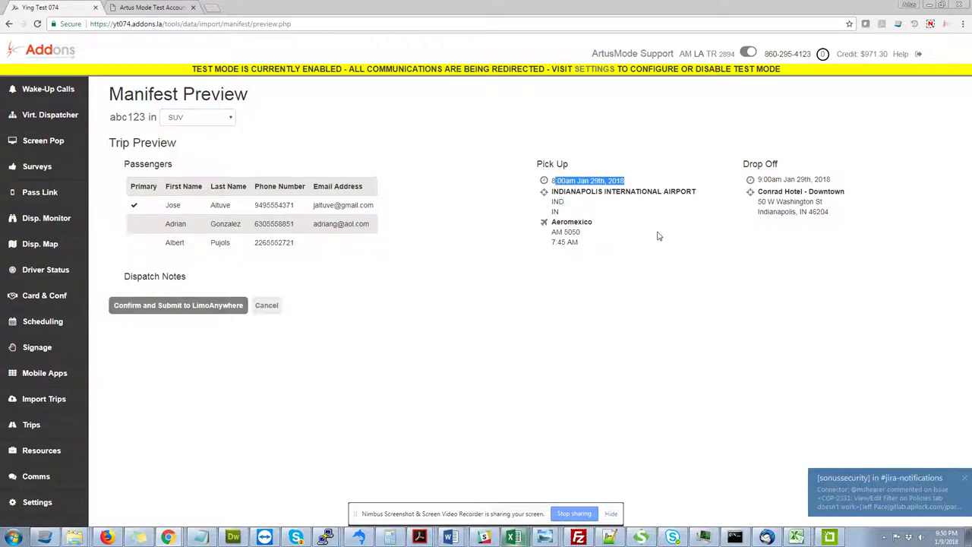
{"action": "left_click", "coordinate": [183, 306]}
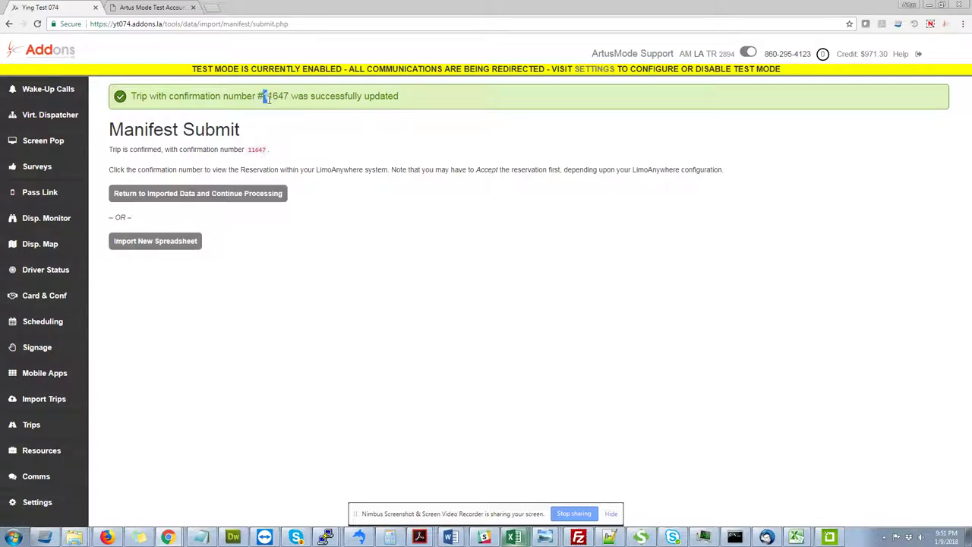
- Return to the imported data and include both remaining passengers using Multiple Trips (One Passenger Each)
{"action": "left_click_drag", "start_coordinate": [266, 98], "coordinate": [289, 98]}
{"action": "left_click", "coordinate": [268, 195]}
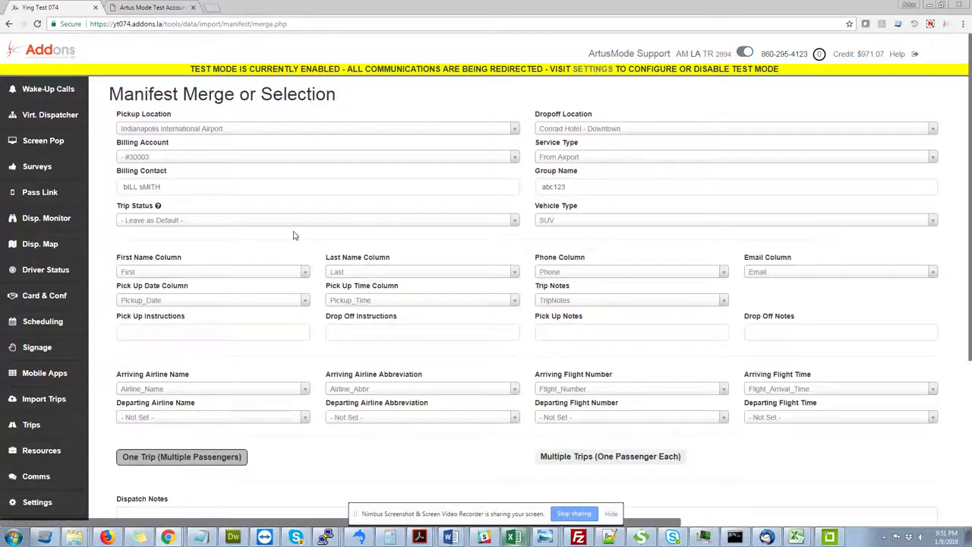
{"action": "scroll", "coordinate": [294, 235], "scroll_direction": "down", "scroll_amount": 3}
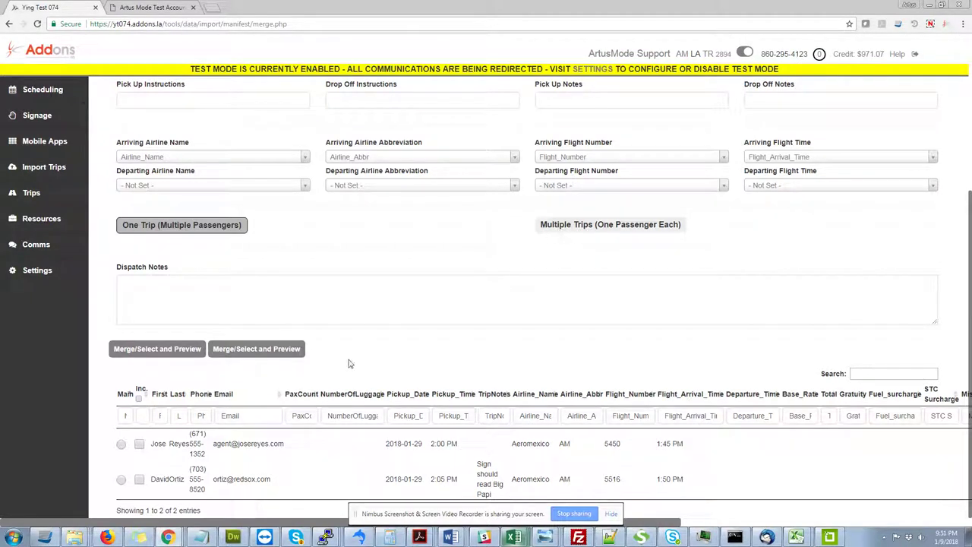
{"action": "left_click", "coordinate": [584, 227]}
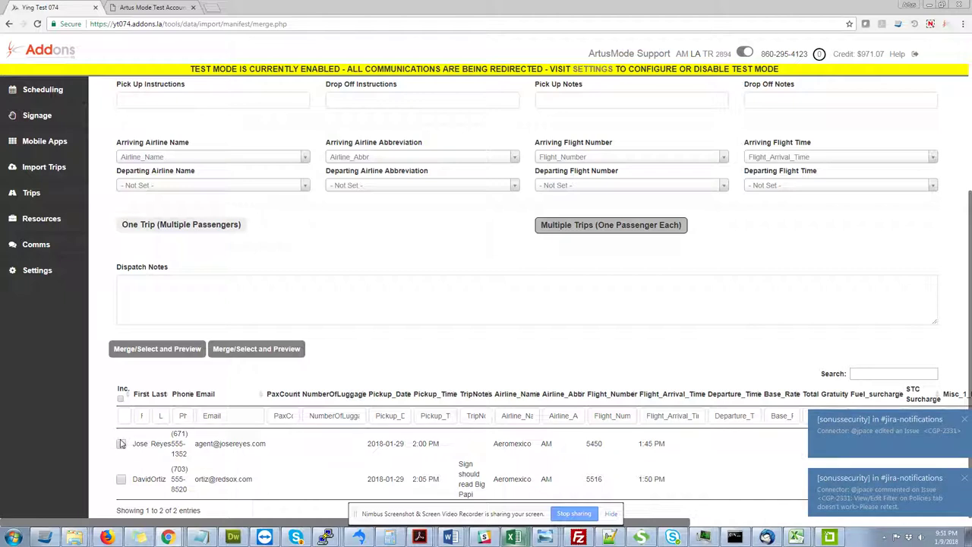
{"action": "left_click", "coordinate": [121, 443]}
{"action": "left_click", "coordinate": [122, 479]}
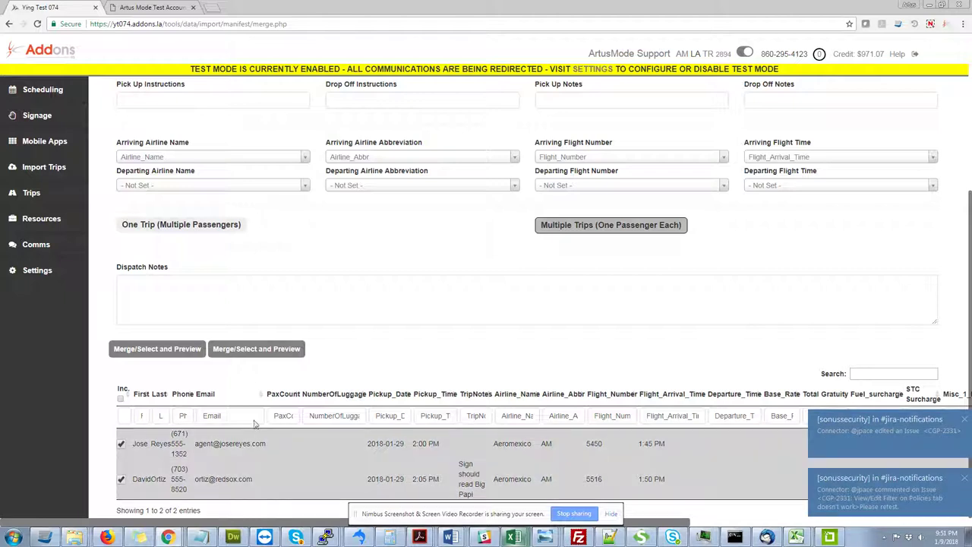
- Preview the two separate single-passenger trips, and confirm and submit them to LimoAnywhere
{"action": "left_click", "coordinate": [266, 350]}
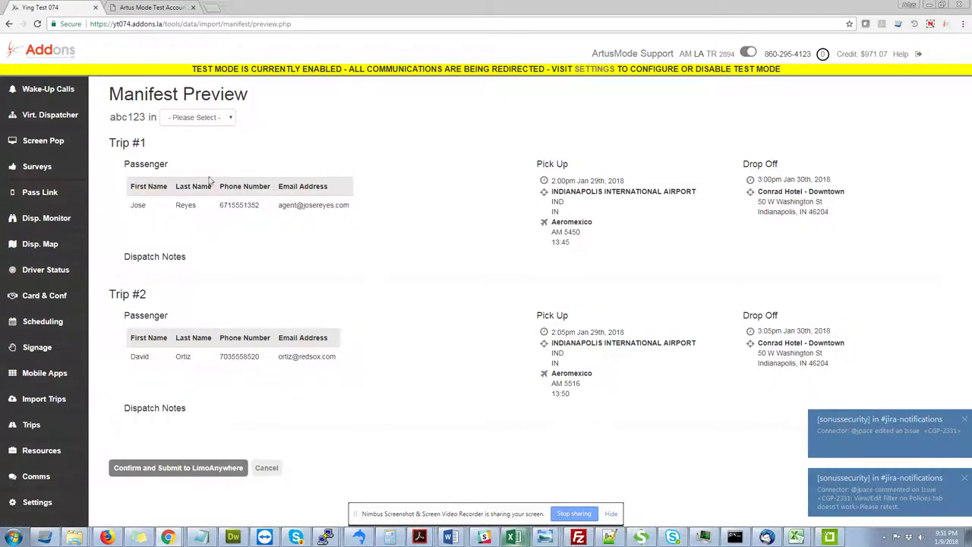
{"action": "left_click_drag", "start_coordinate": [110, 142], "coordinate": [158, 147]}
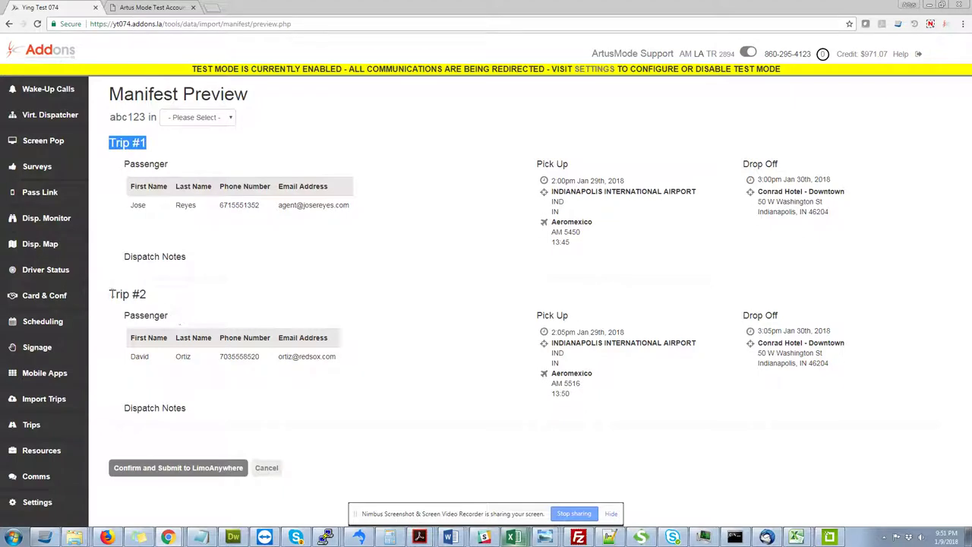
{"action": "left_click_drag", "start_coordinate": [112, 293], "coordinate": [152, 300]}
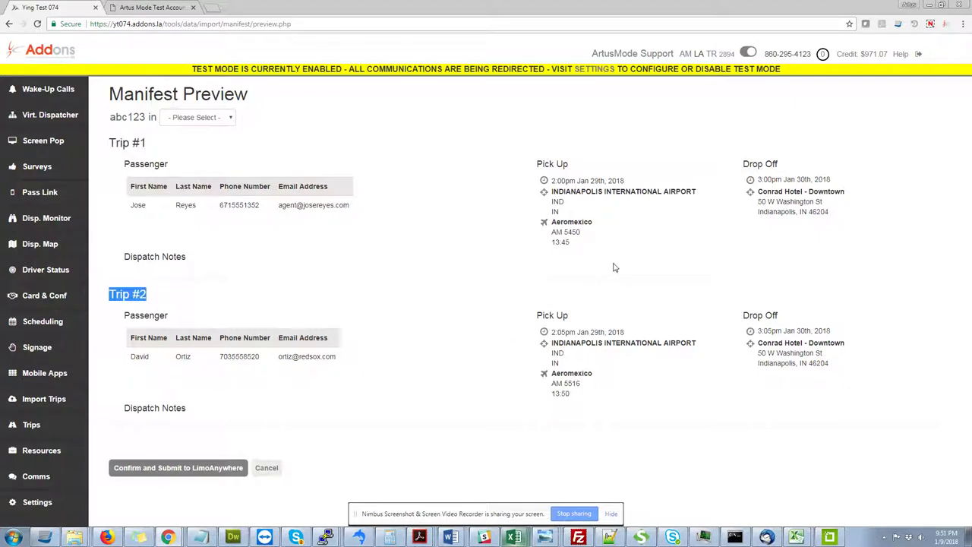
{"action": "left_click", "coordinate": [245, 470]}
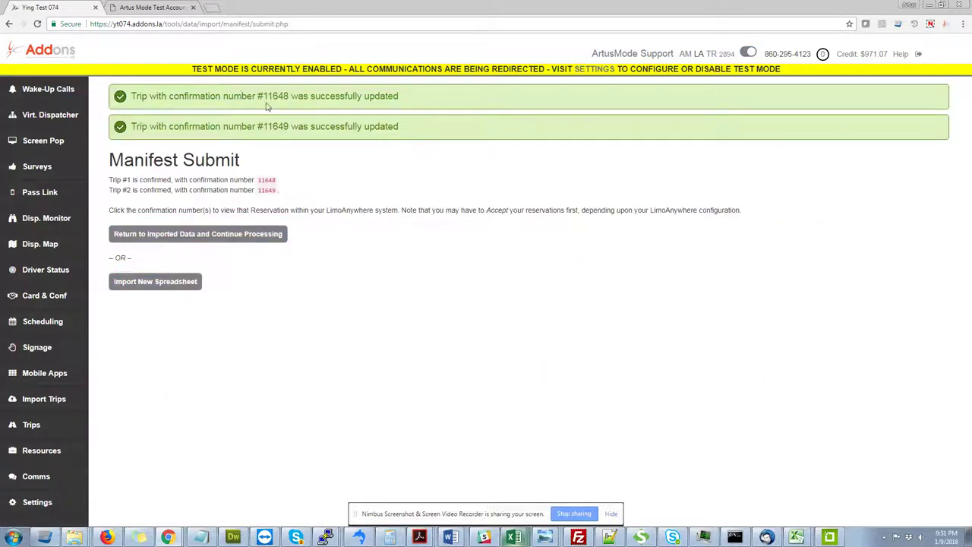
{"action": "left_click_drag", "start_coordinate": [263, 97], "coordinate": [287, 96]}
- Switch to LimoAnywhere and show the dispatch grid for the specific date 01/29/2018
{"action": "left_click", "coordinate": [160, 8]}
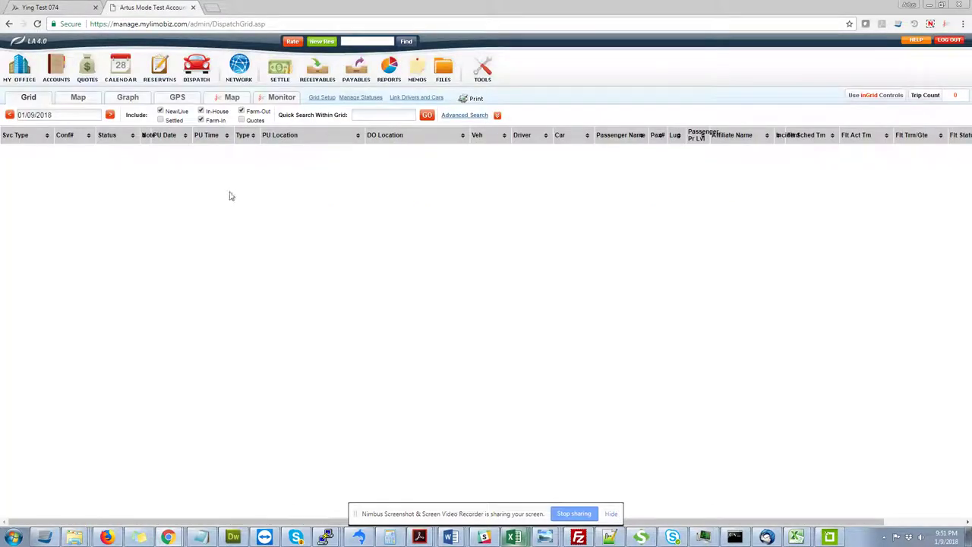
{"action": "left_click", "coordinate": [191, 72]}
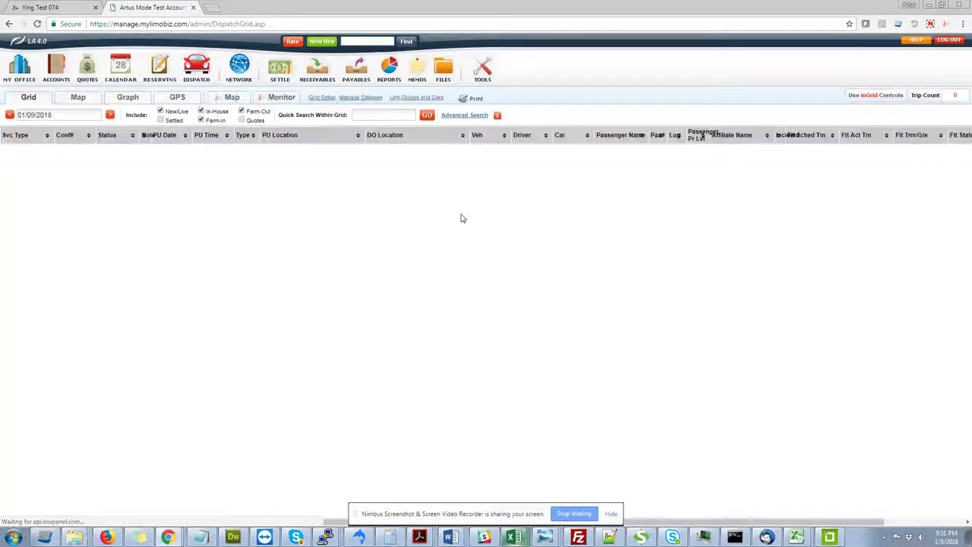
{"action": "left_click", "coordinate": [45, 114]}
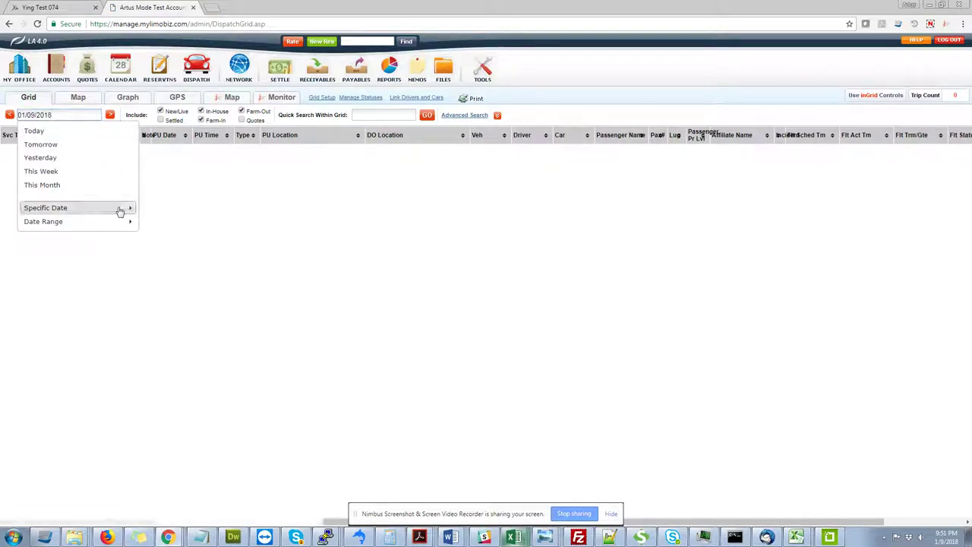
{"action": "mouse_move", "coordinate": [119, 210]}
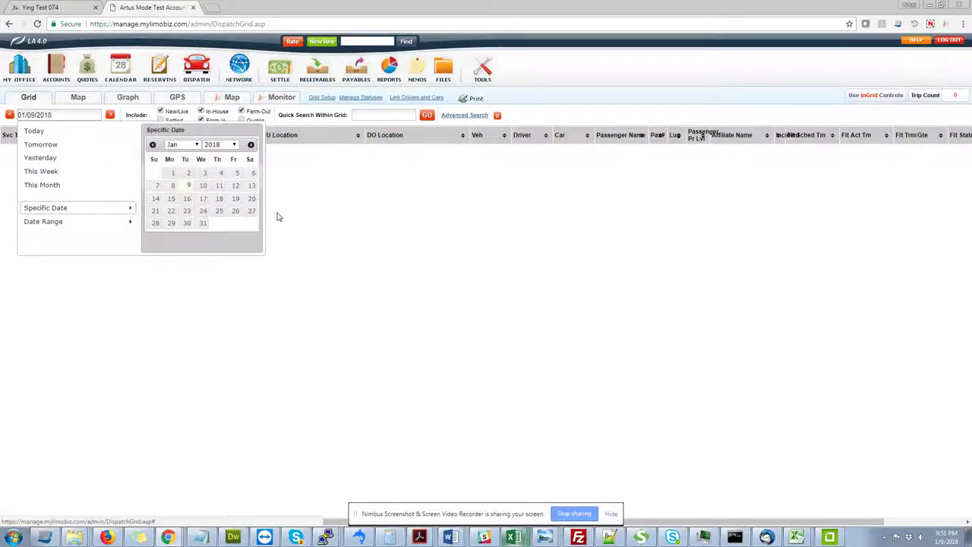
{"action": "left_click", "coordinate": [171, 224]}
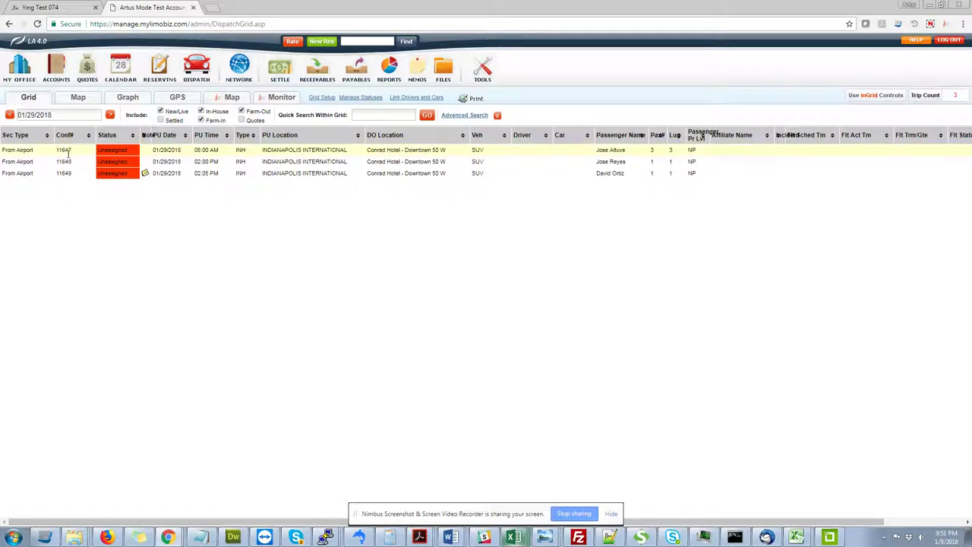
- Open the reservation of the 08:00 AM three-passenger trip and check who it was reserved by
{"action": "right_click", "coordinate": [243, 149]}
{"action": "left_click", "coordinate": [265, 190]}
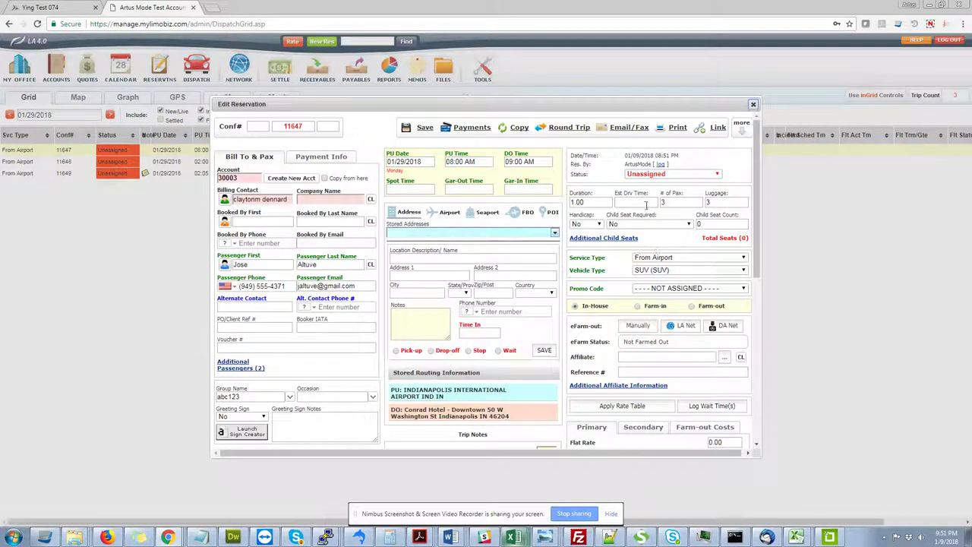
{"action": "left_click_drag", "start_coordinate": [628, 165], "coordinate": [652, 165]}
- Review the reservation's additional passenger list and remaining details, and close it without saving to return to the Addons submission page
{"action": "left_click", "coordinate": [241, 368]}
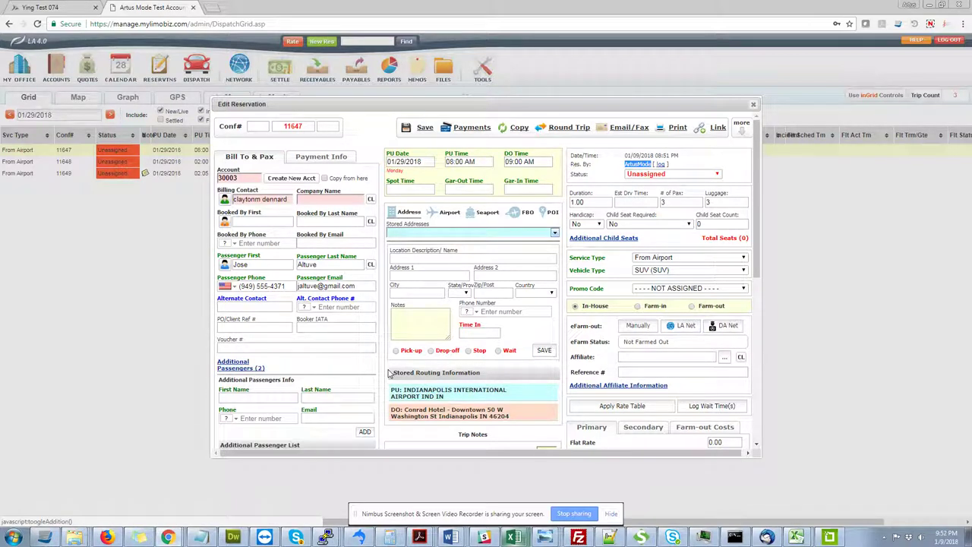
{"action": "scroll", "coordinate": [332, 389], "scroll_direction": "down", "scroll_amount": 3}
{"action": "scroll", "coordinate": [332, 388], "scroll_direction": "down", "scroll_amount": 3}
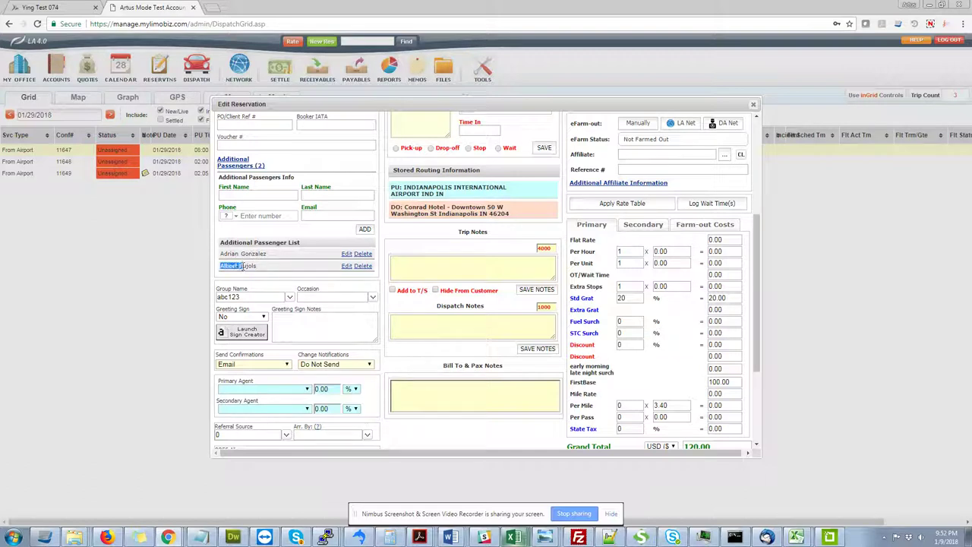
{"action": "double_click", "coordinate": [228, 265]}
{"action": "scroll", "coordinate": [346, 289], "scroll_direction": "down", "scroll_amount": 4}
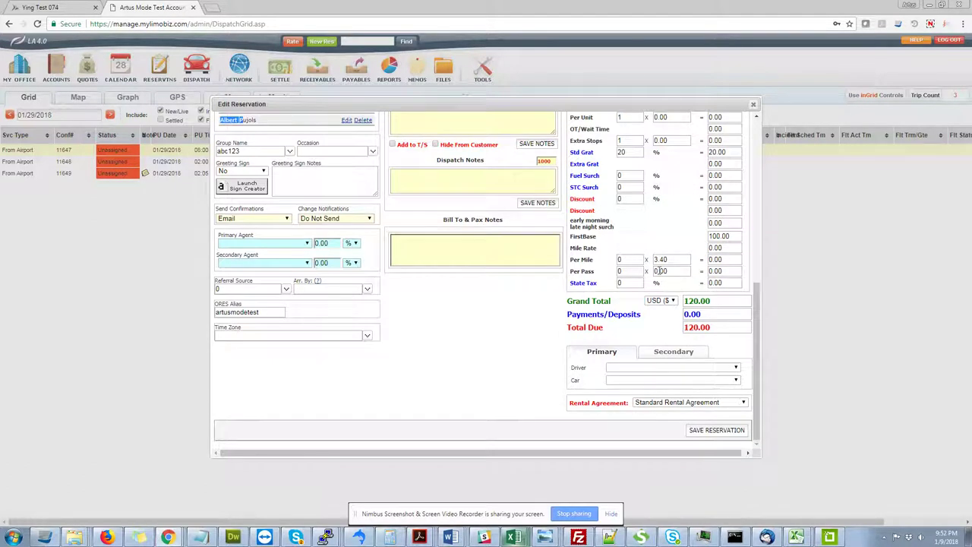
{"action": "scroll", "coordinate": [726, 315], "scroll_direction": "up", "scroll_amount": 7}
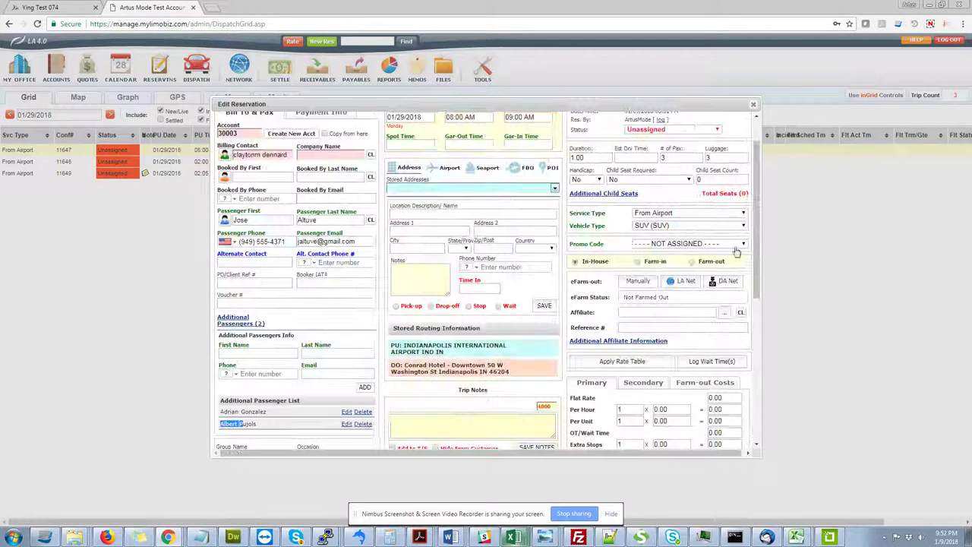
{"action": "left_click", "coordinate": [753, 104]}
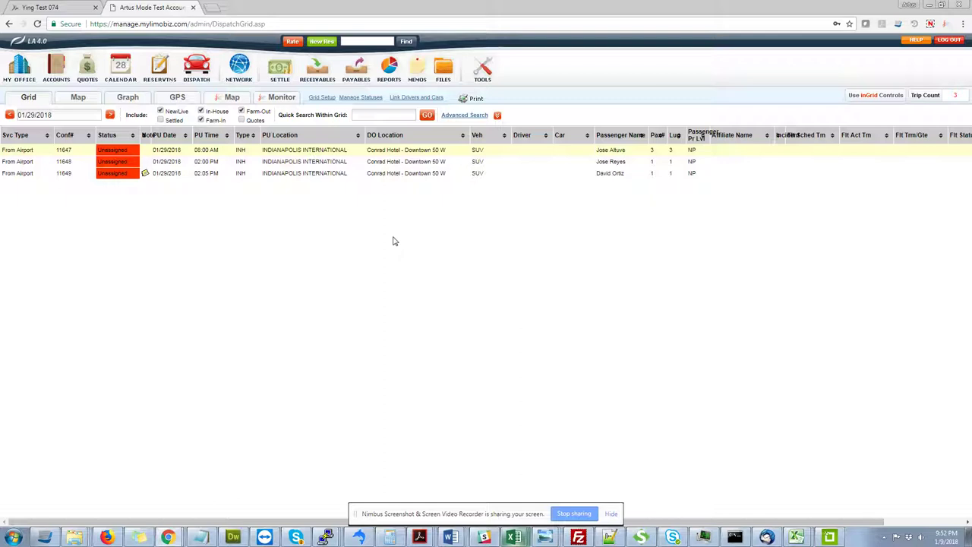
{"action": "left_click", "coordinate": [47, 8]}
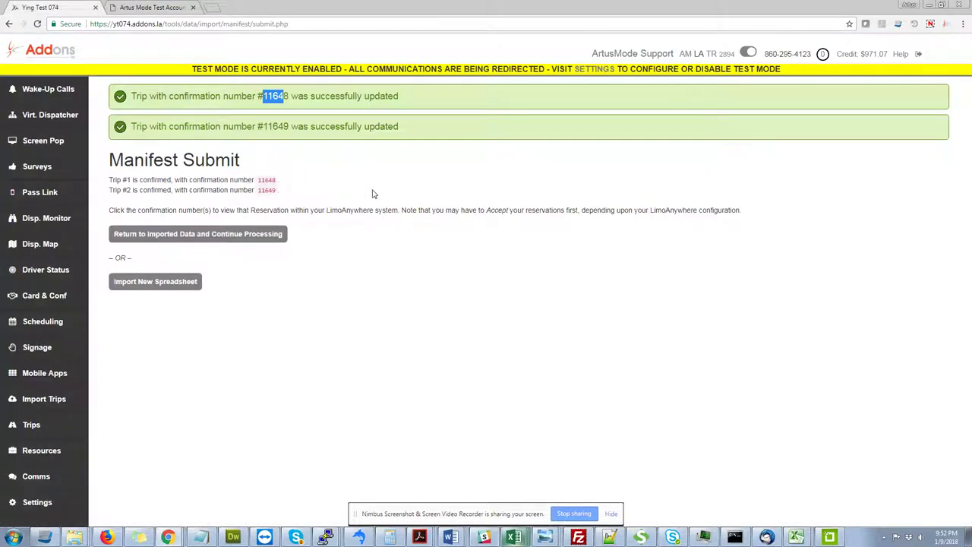